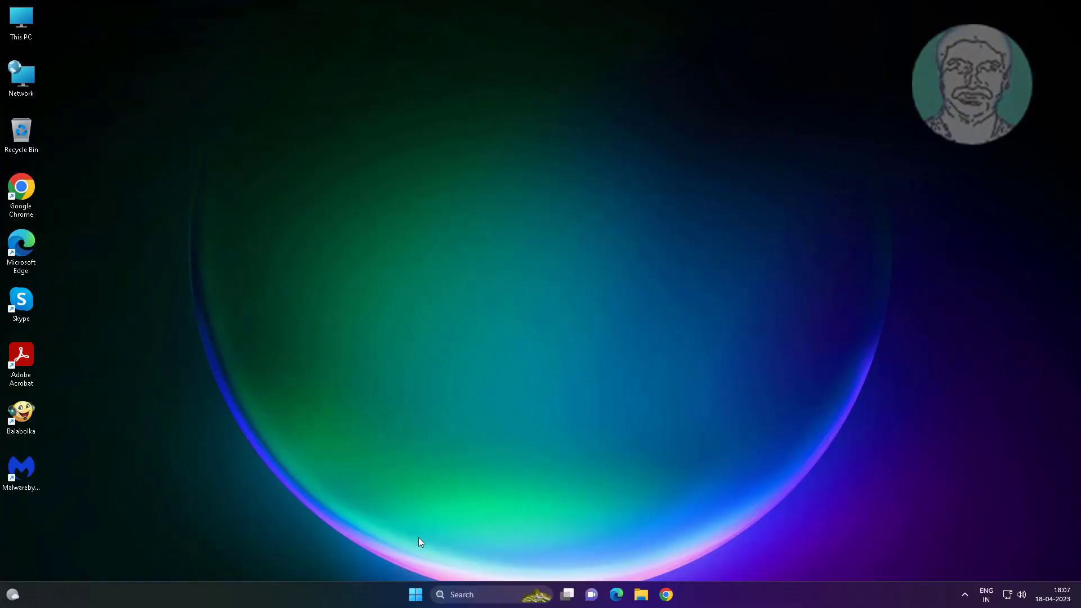
Launch Settings and view Windows Update's Optional updates page, which shows no optional updates.
click(422, 595)
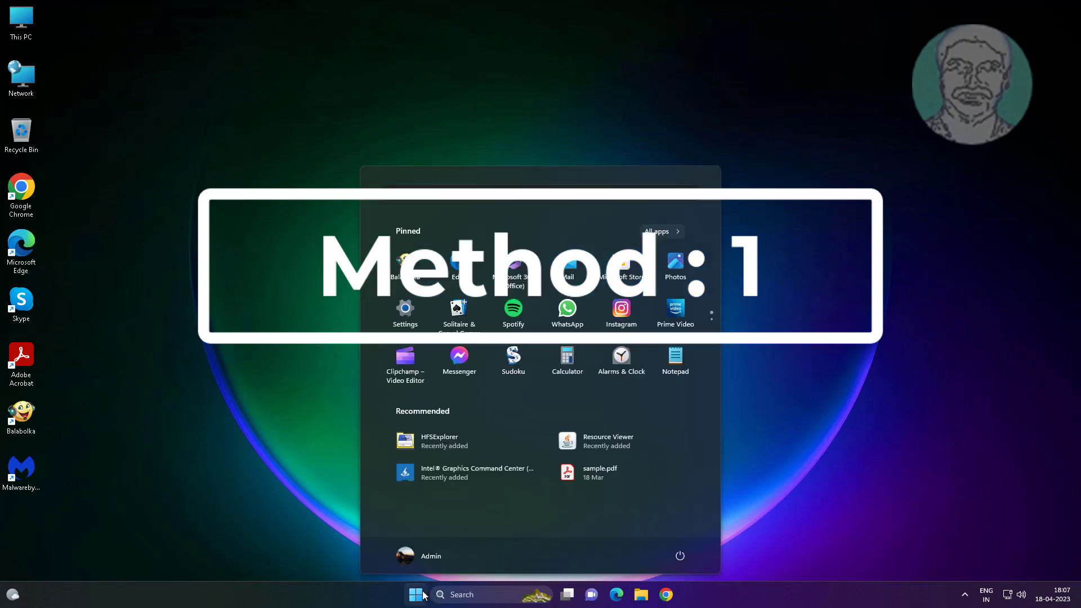
click(406, 309)
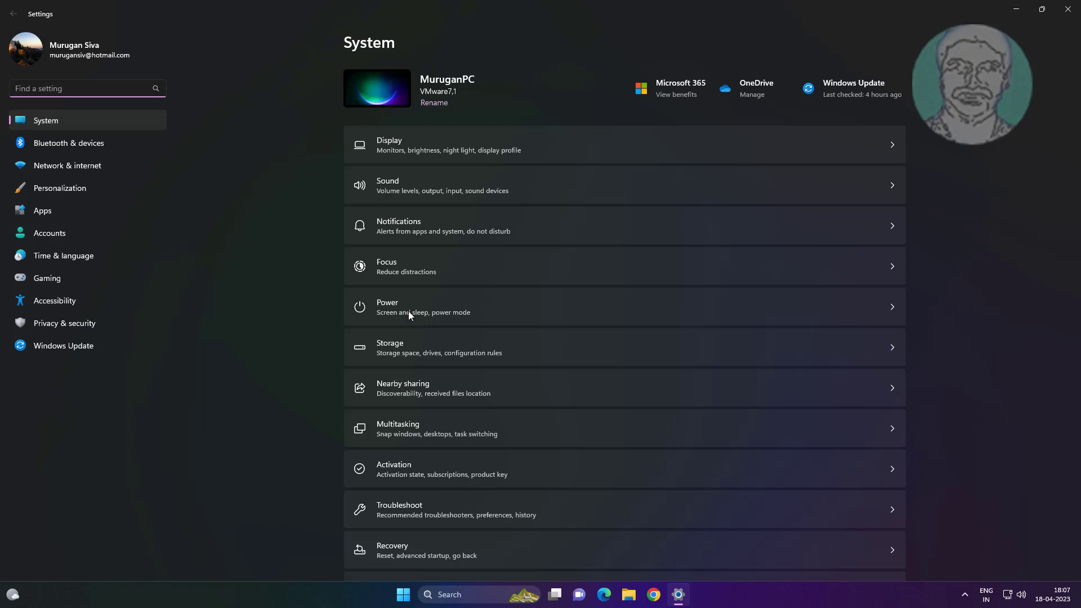
click(73, 341)
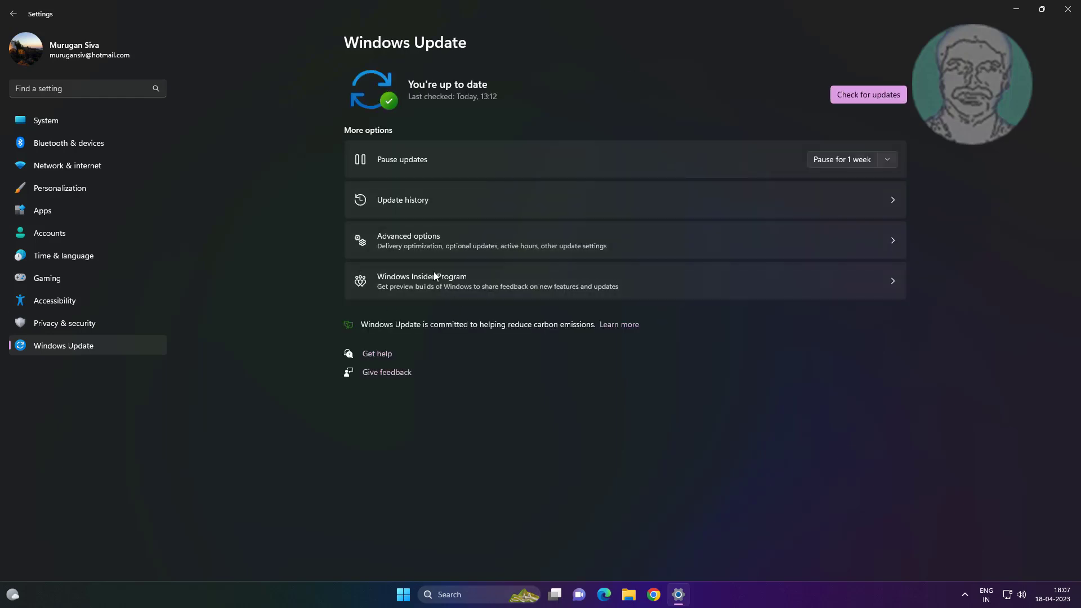
click(475, 241)
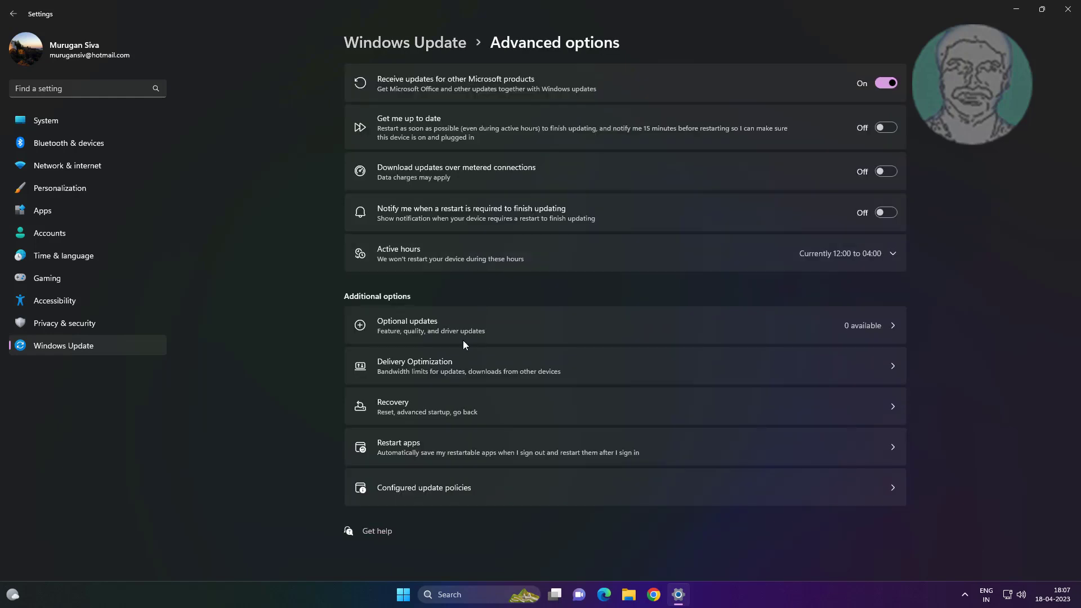
click(488, 331)
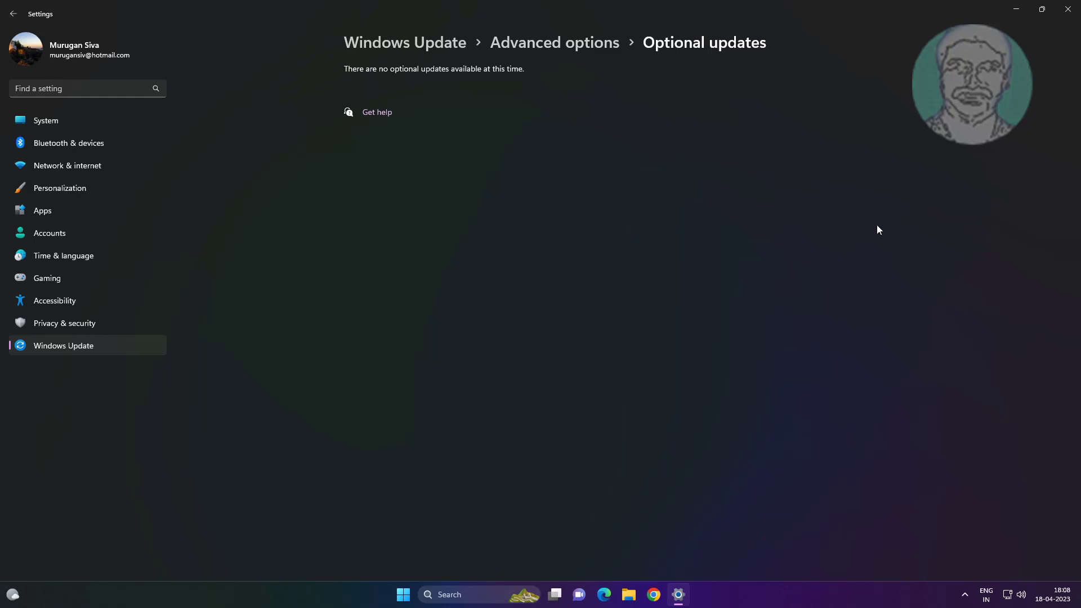
Close Settings, launch Device Manager from the Start right-click menu, and centre its window.
click(1067, 10)
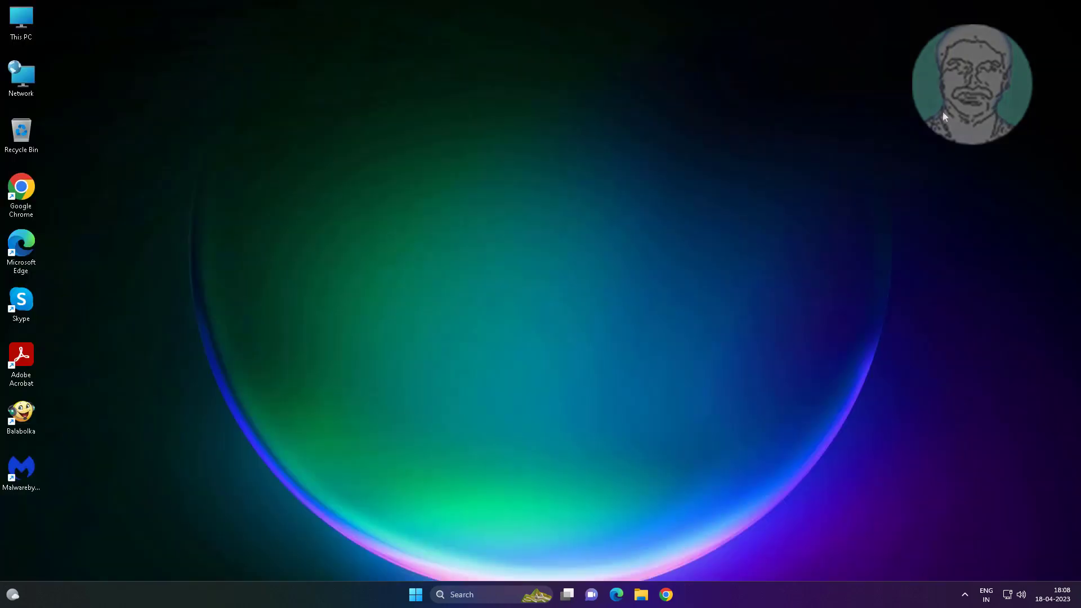
right_click(415, 595)
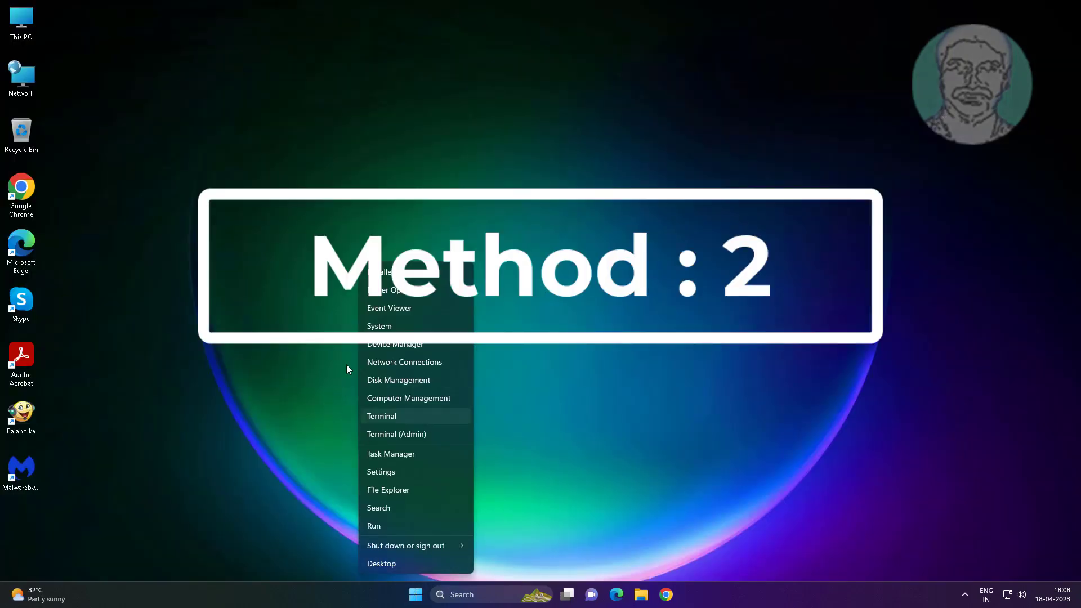
click(409, 348)
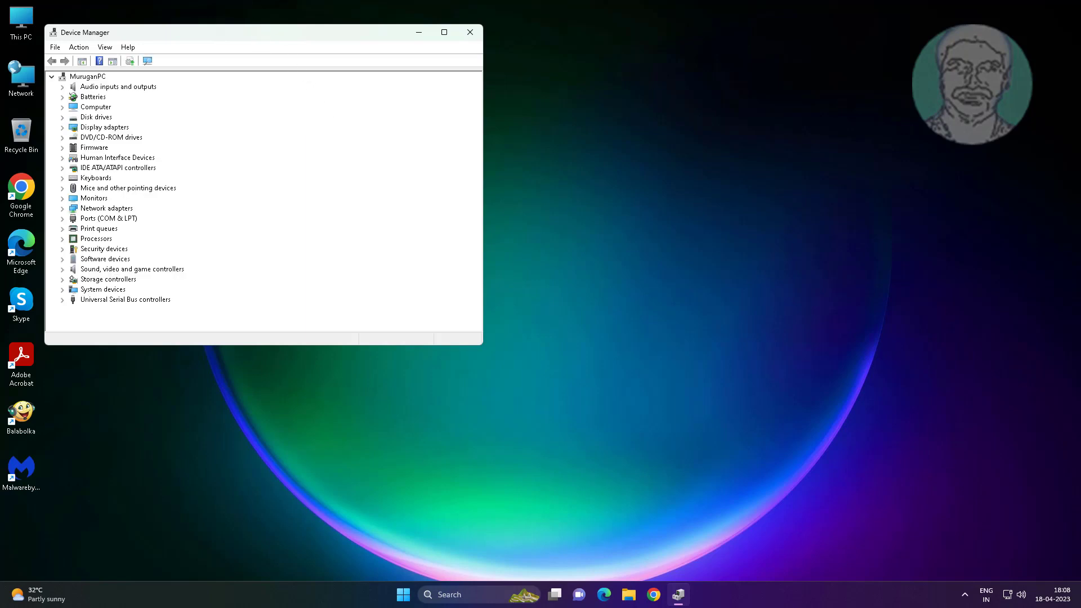
drag(248, 35, 529, 98)
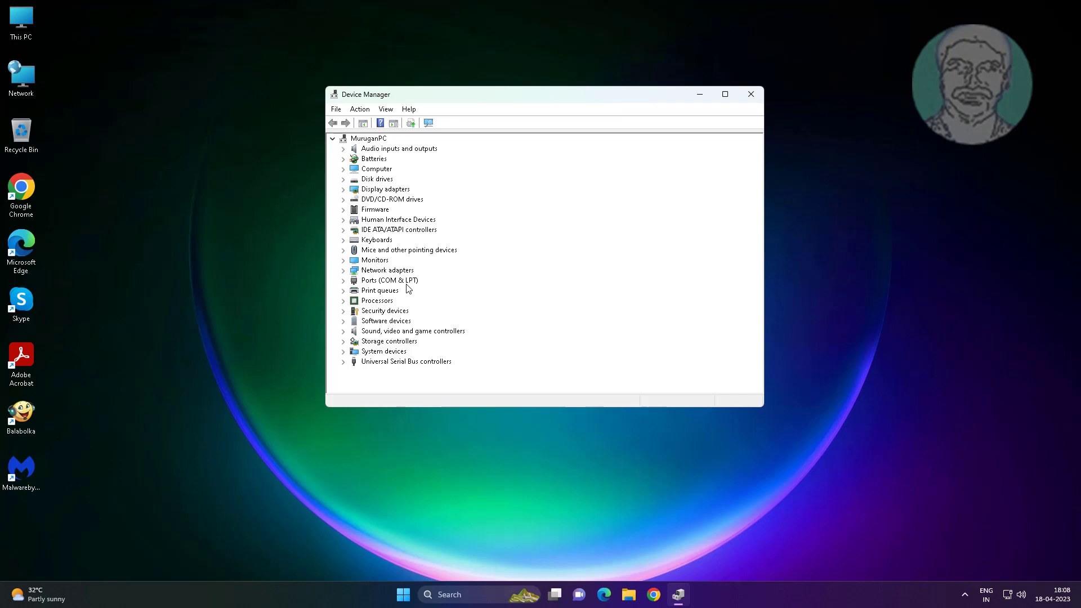
Show hidden devices, expand Network adapters, and select the Intel(R) 82574L Gigabit Network Connection.
click(385, 109)
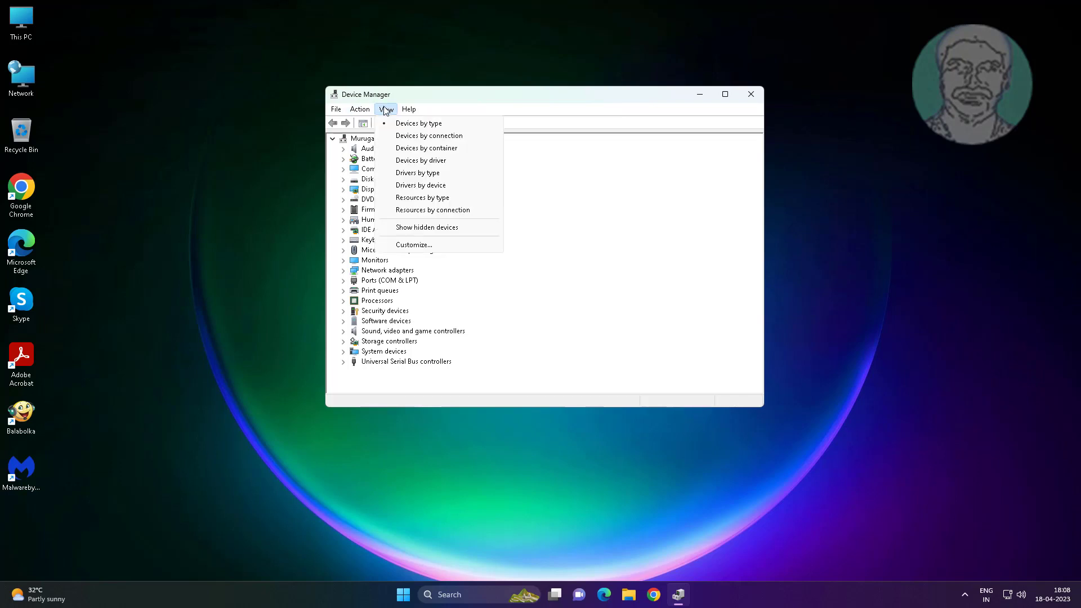
click(427, 227)
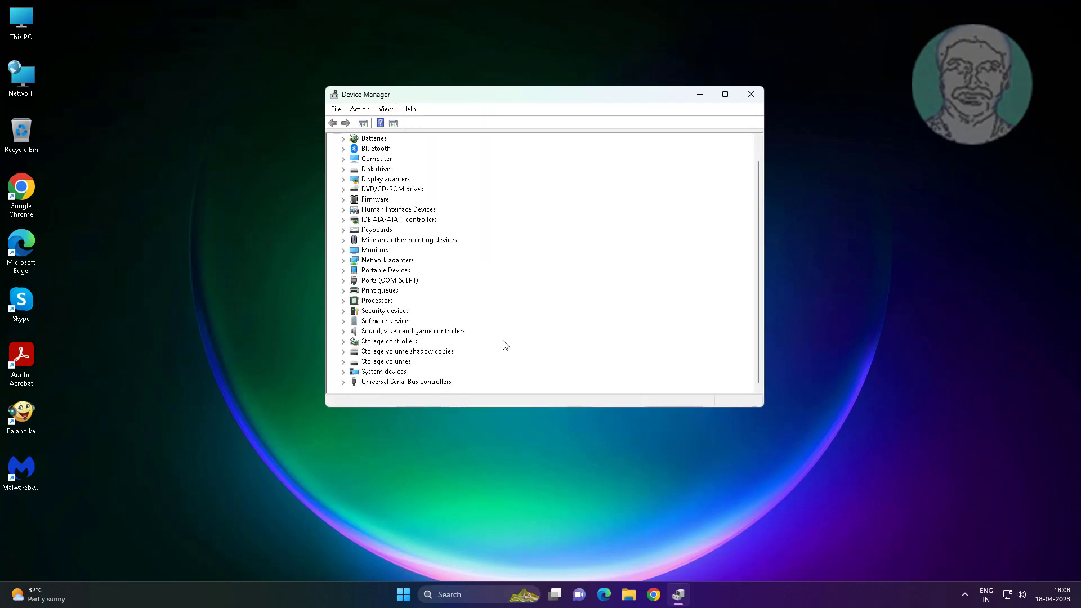
click(397, 280)
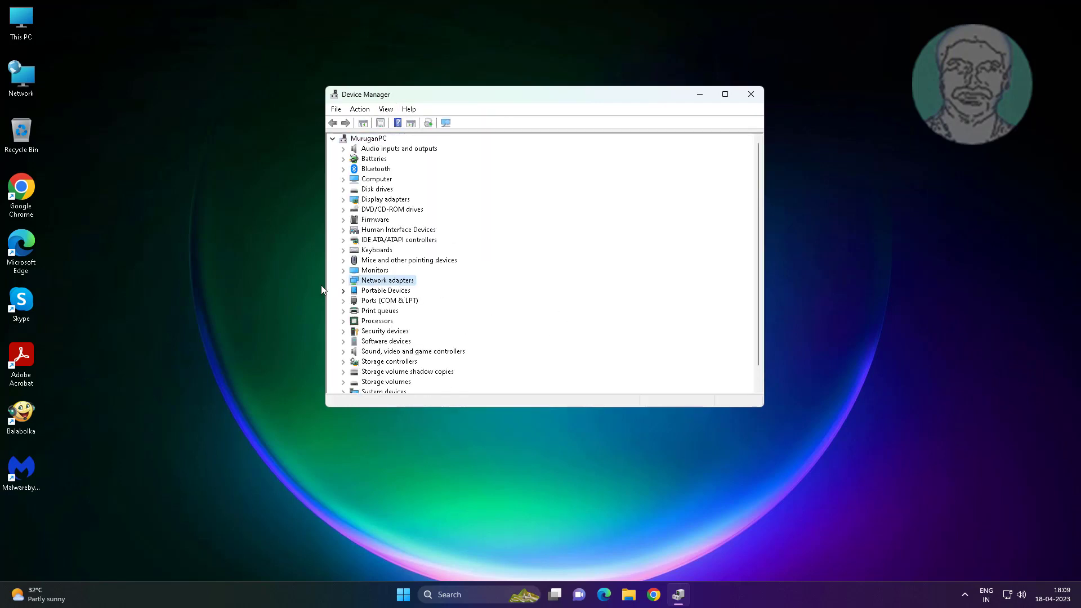
click(342, 279)
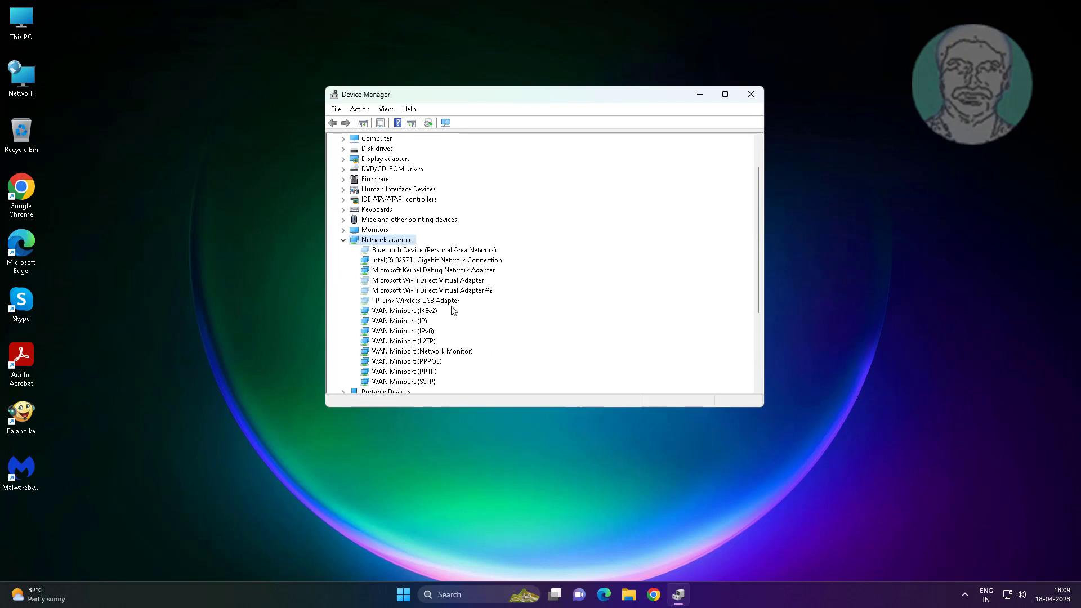
click(471, 259)
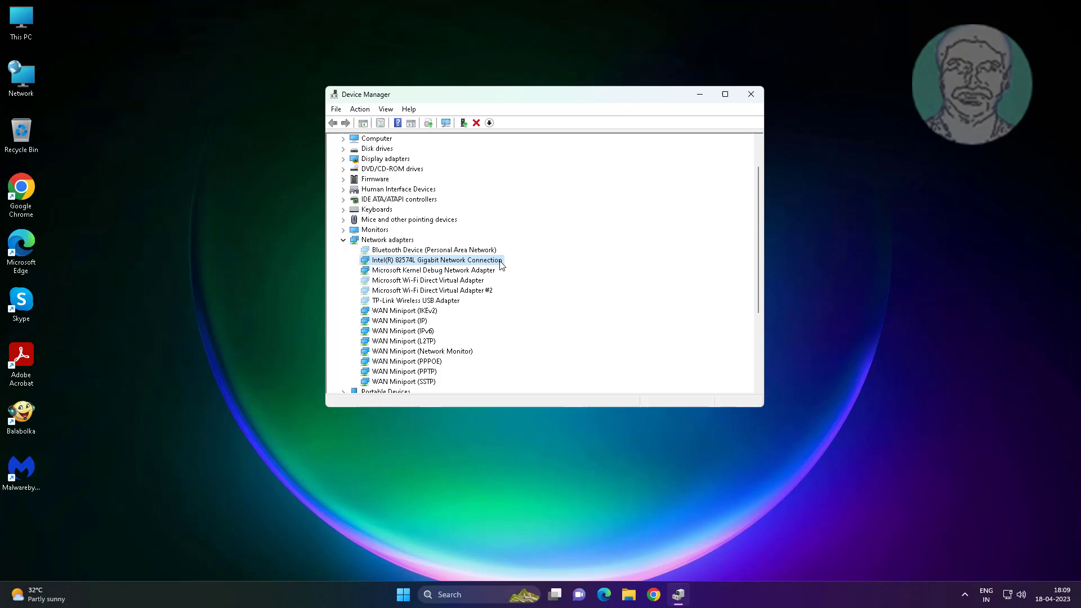
Run an automatic driver search for the Intel(R) 82574L adapter, dismiss the results, and close Device Manager.
right_click(501, 263)
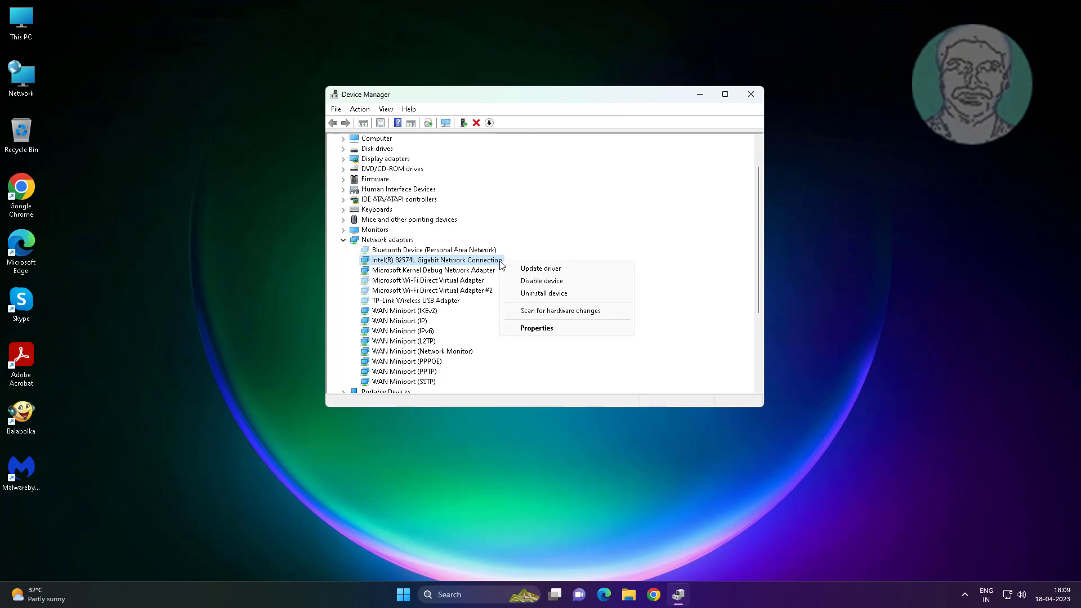
click(537, 271)
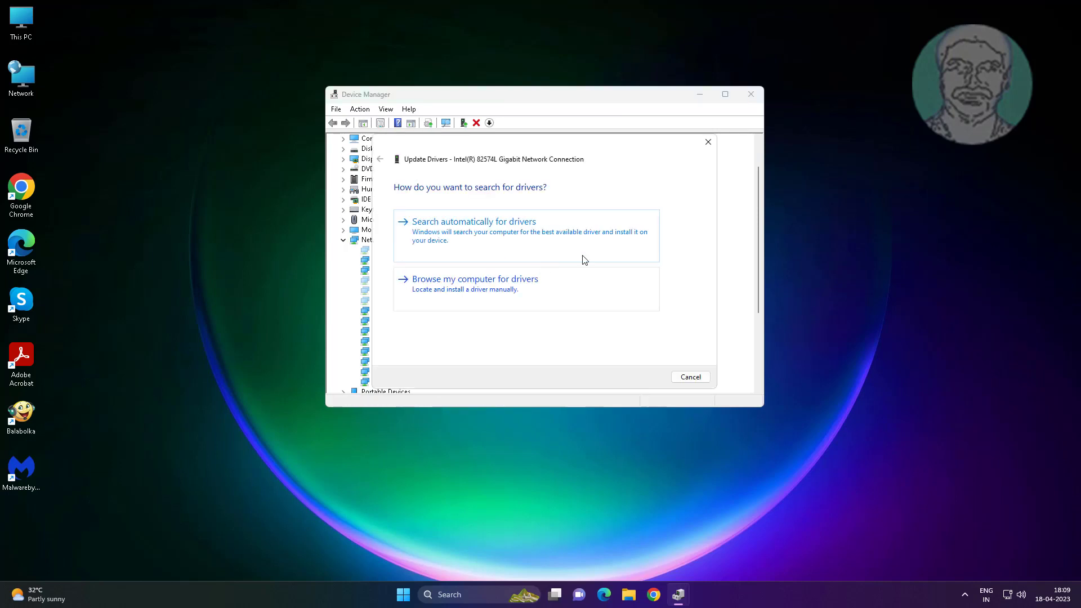
click(554, 252)
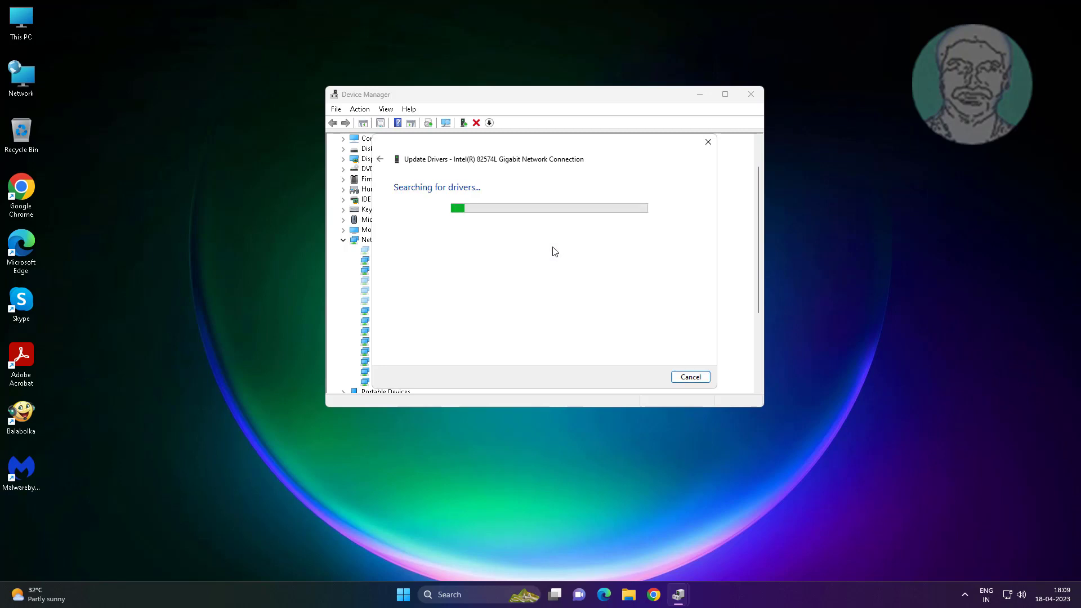
click(688, 378)
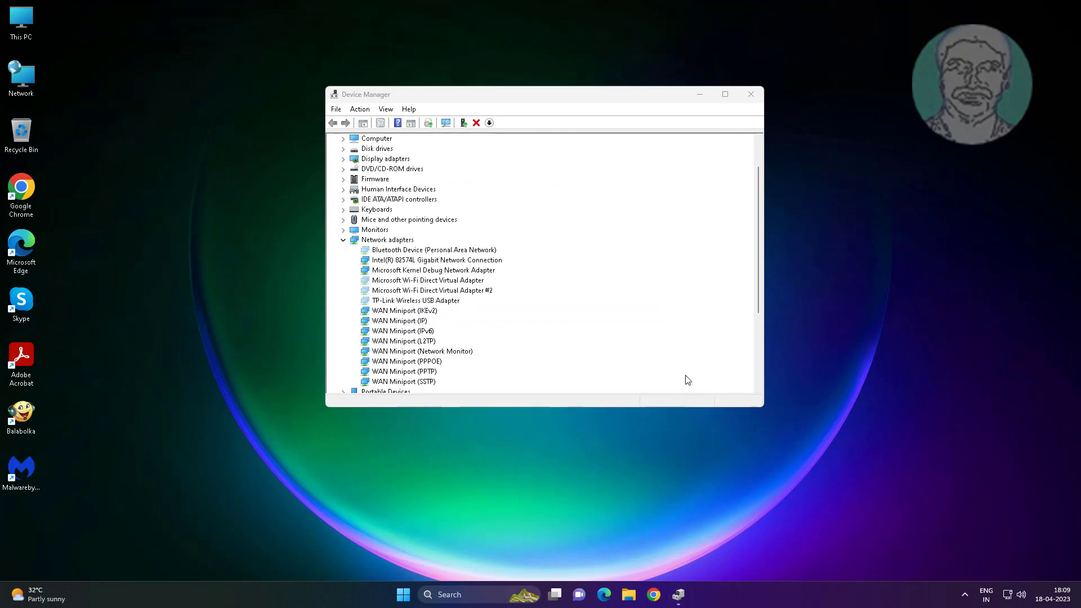
click(750, 95)
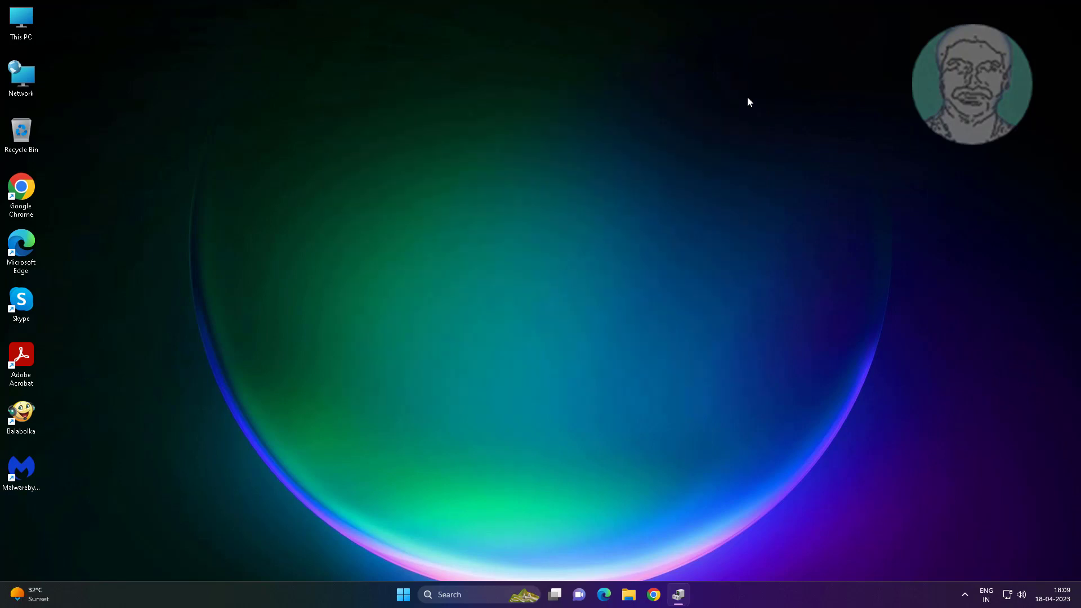
Reopen Device Manager, centre it, and select the Intel(R) 82574L Gigabit Network Connection under Network adapters.
right_click(414, 594)
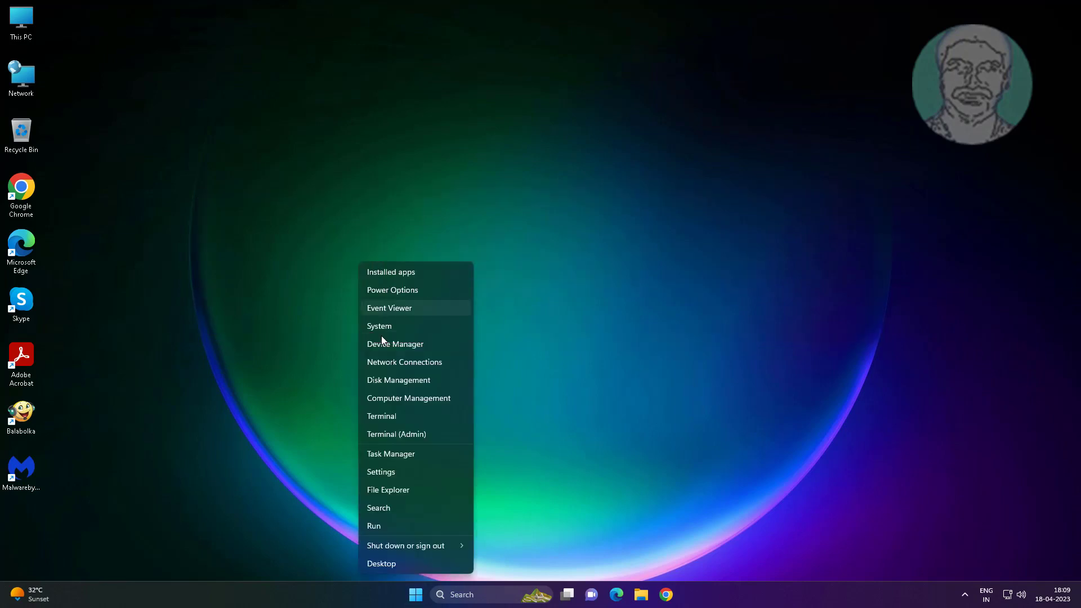
click(404, 344)
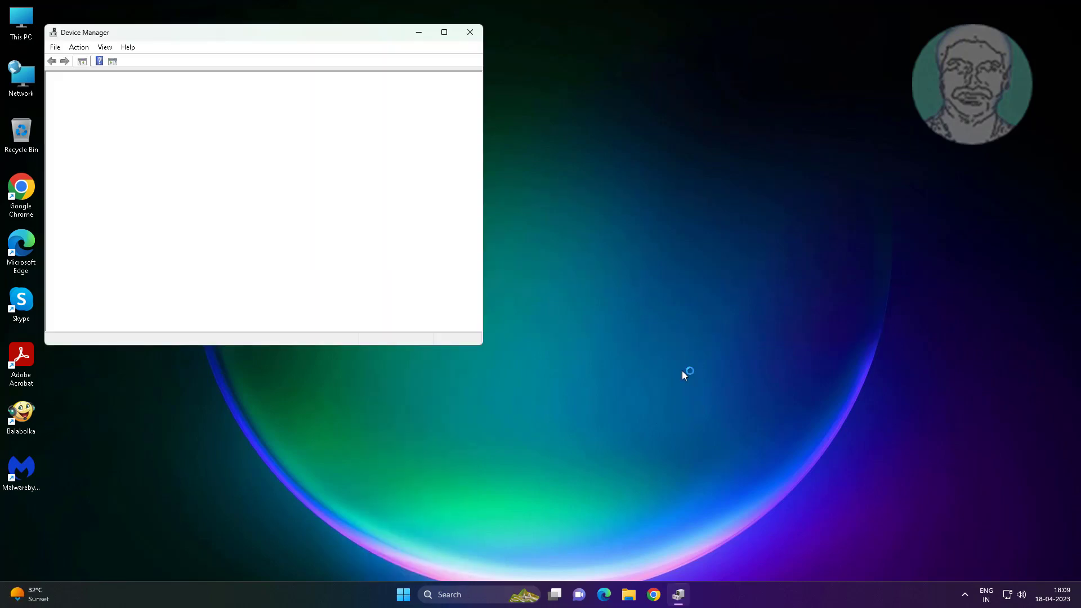
drag(189, 38, 549, 100)
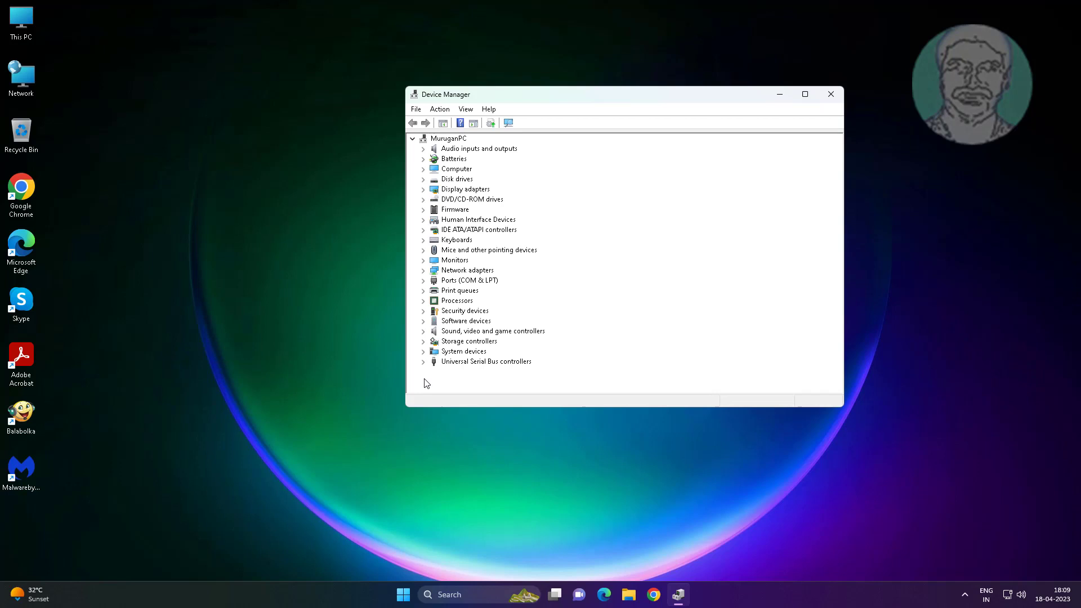
click(481, 271)
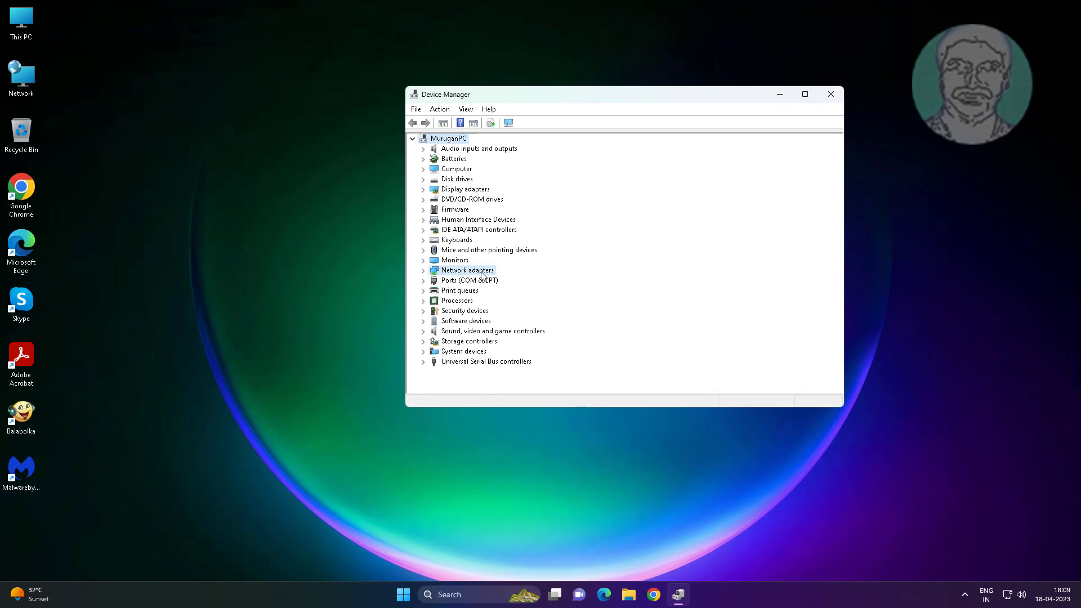
click(423, 270)
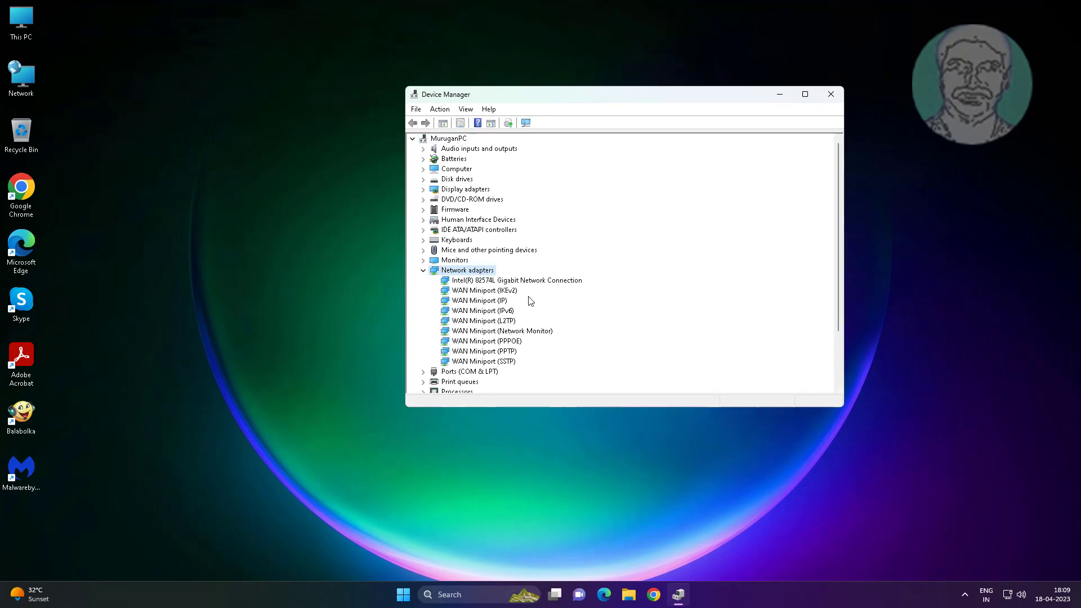
click(561, 282)
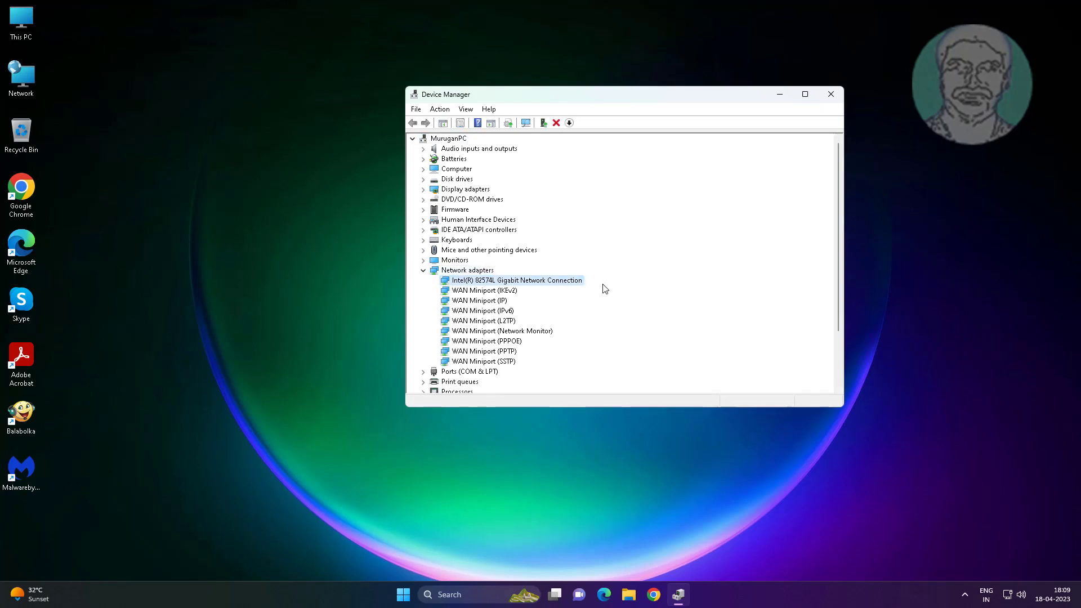
Install the Intel(R) 82574L Gigabit Network Connection driver picked from the compatible driver list.
right_click(561, 286)
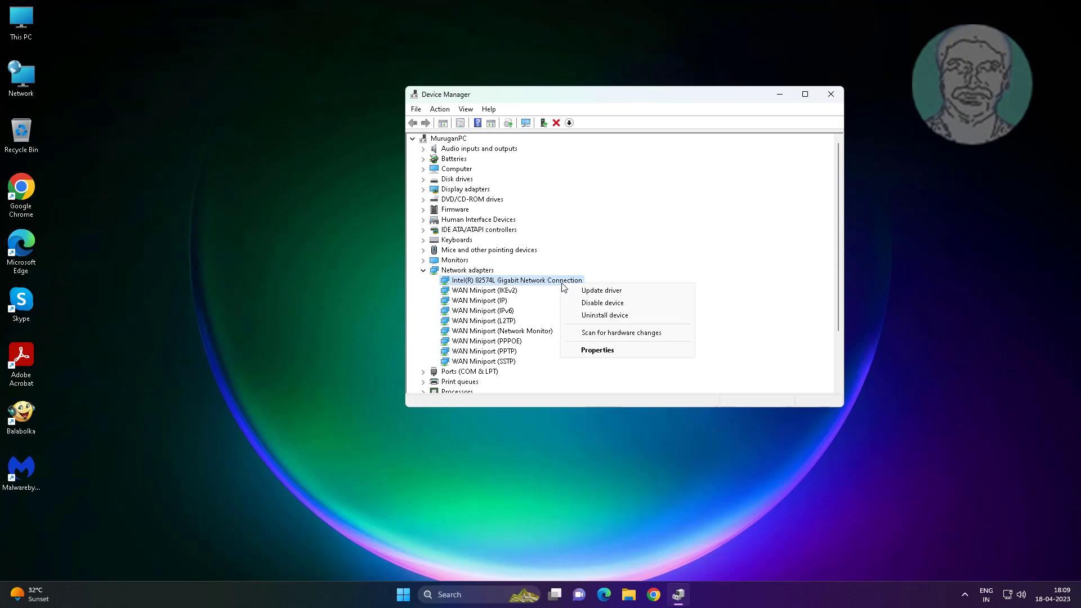
click(601, 291)
click(625, 288)
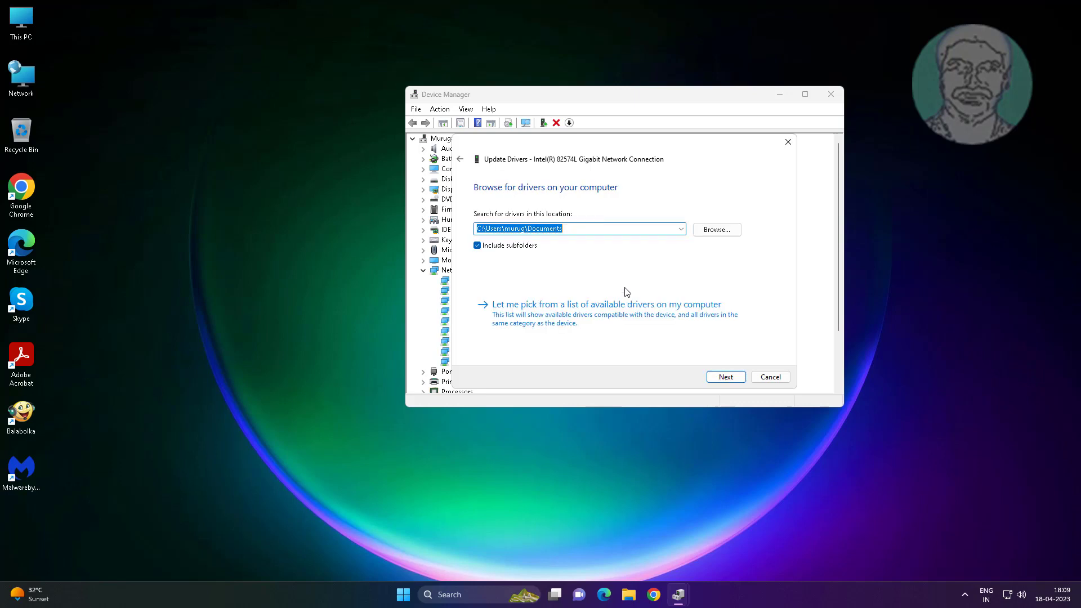
click(555, 318)
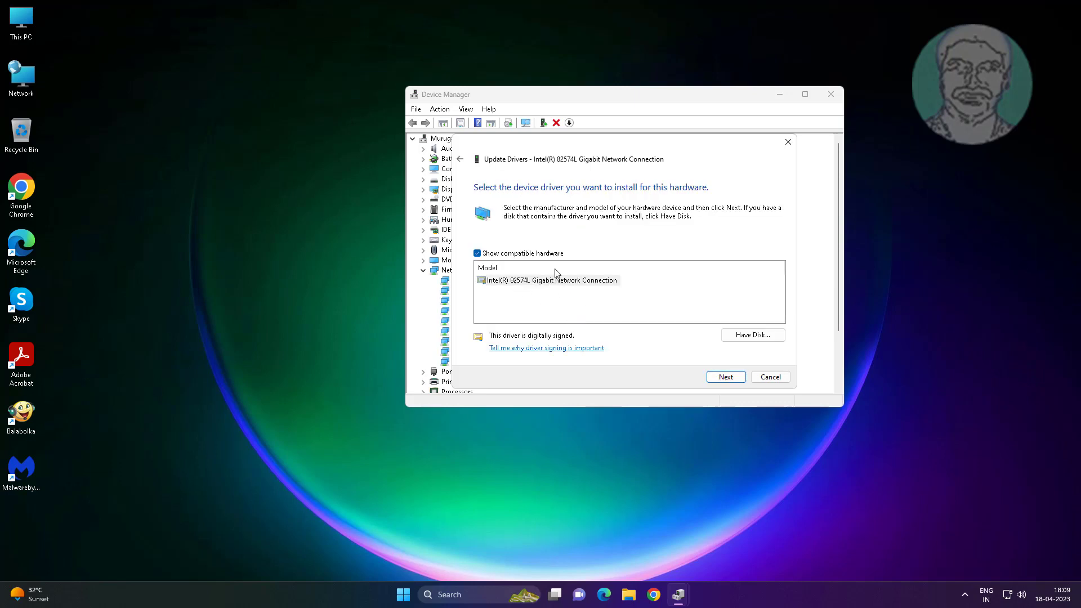
click(538, 280)
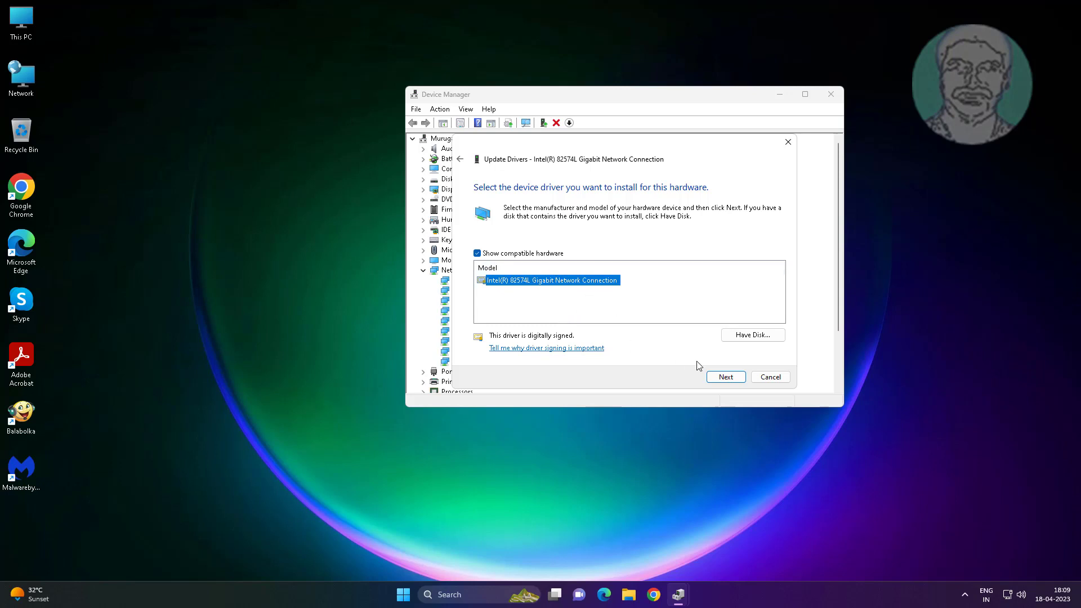
click(734, 378)
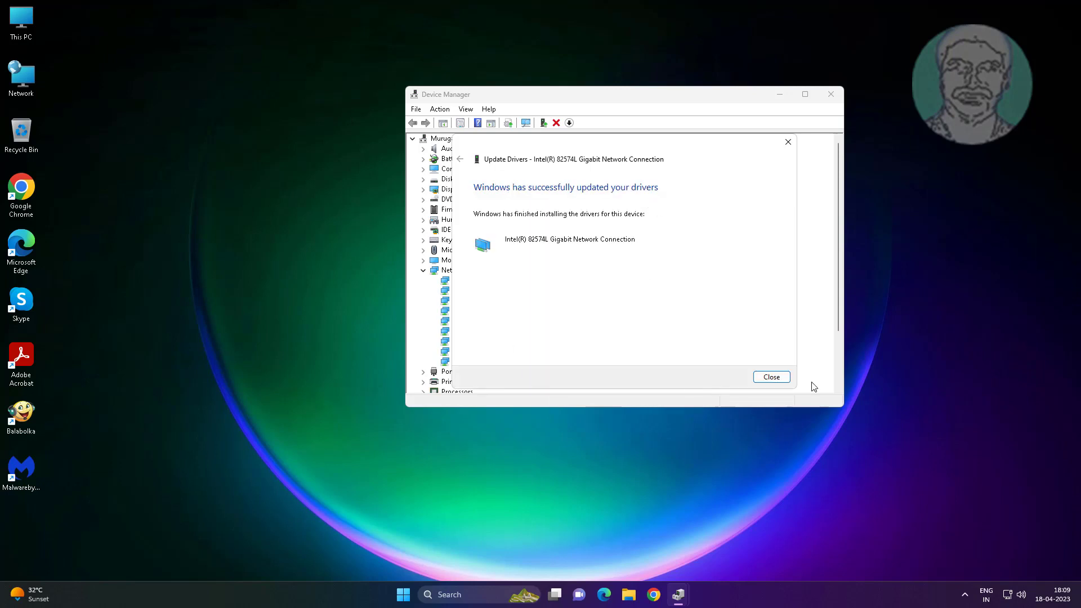
click(787, 377)
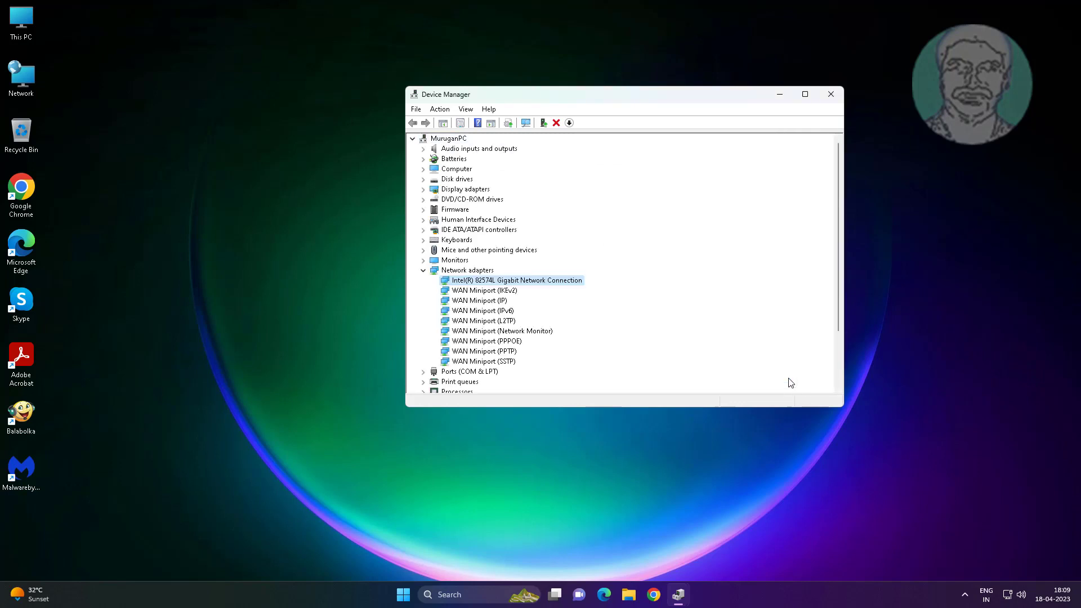
Close Device Manager, search 'intel network adapter driver' in Chrome, and open the Windows 10 driver result.
click(831, 93)
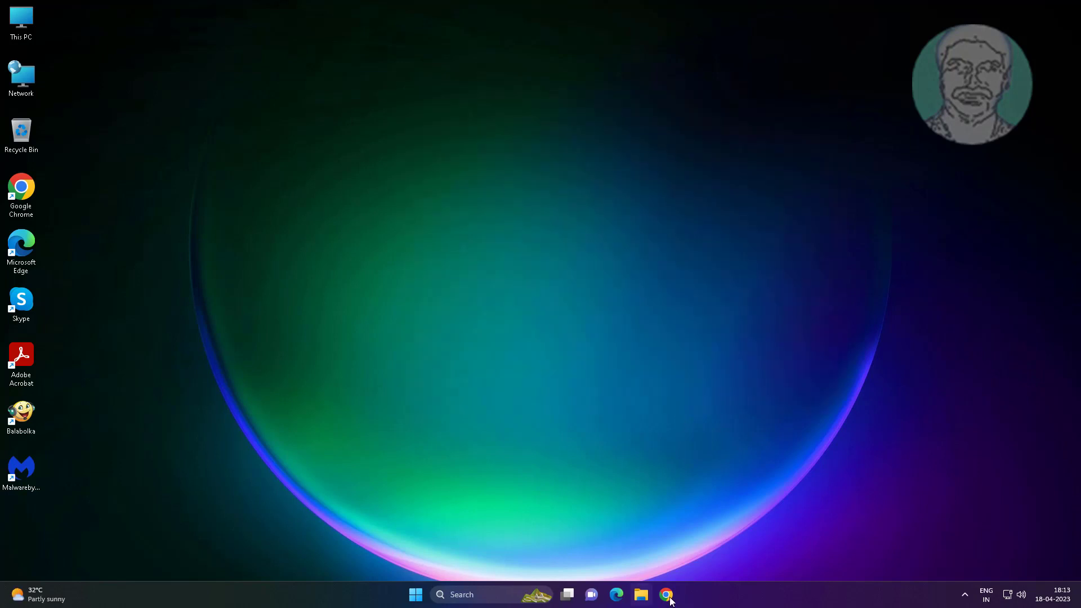
click(660, 602)
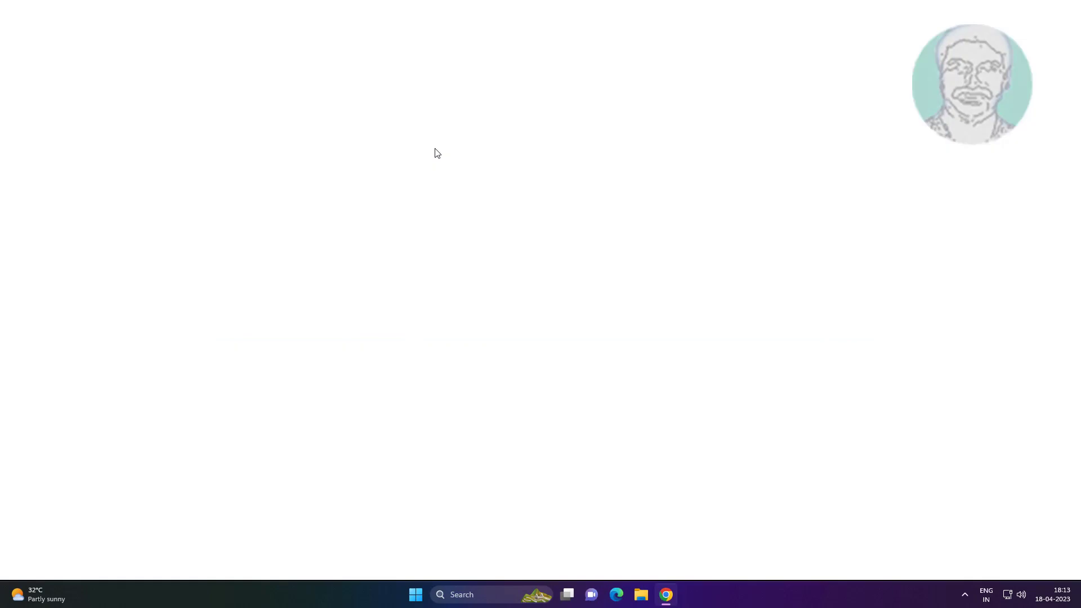
text(in)
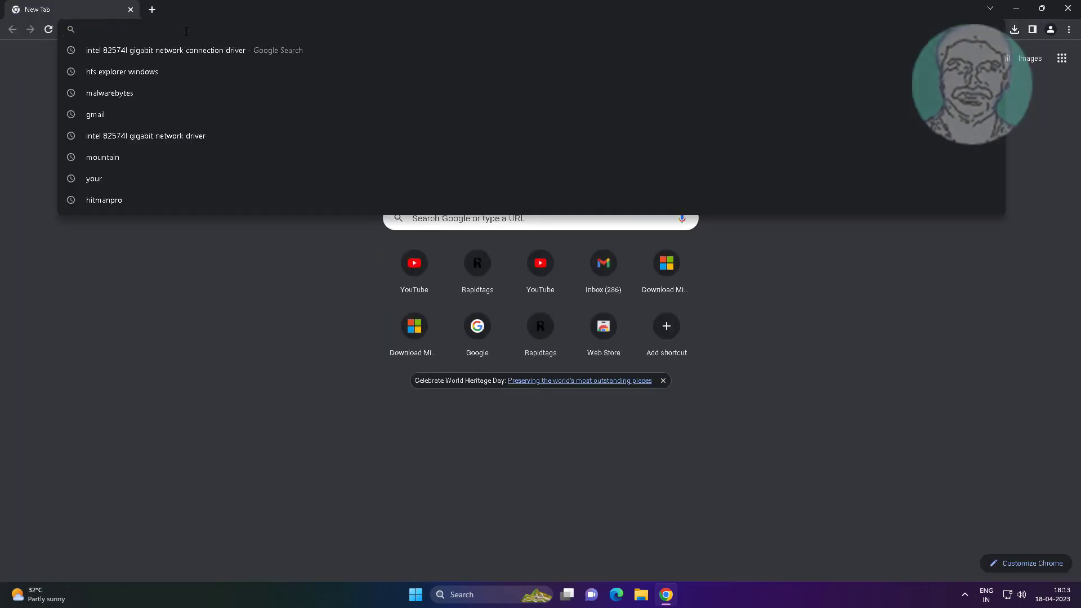
text(tel net)
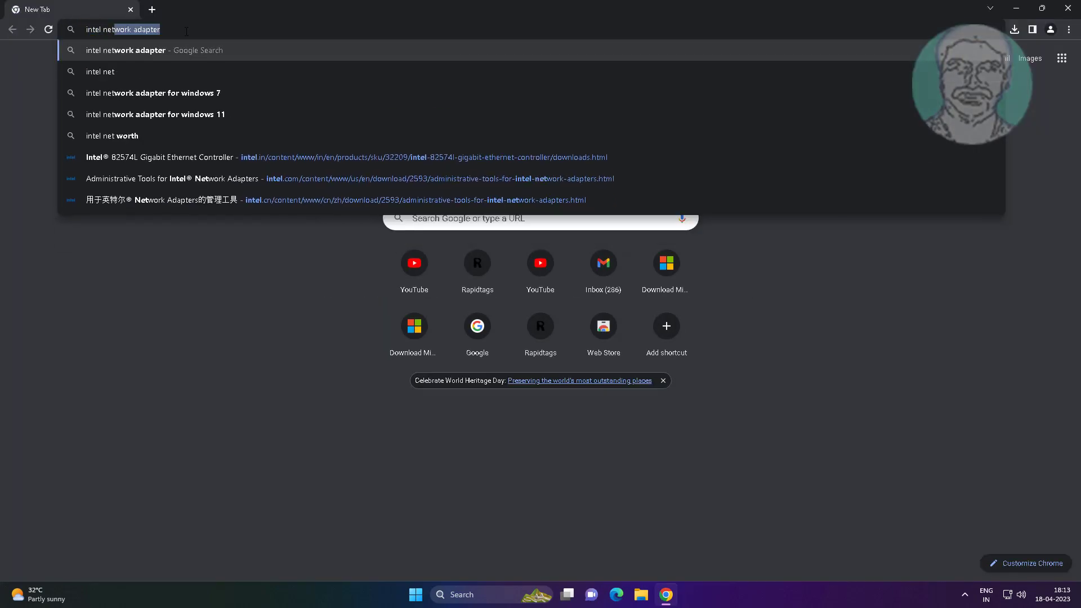
text(work adapter)
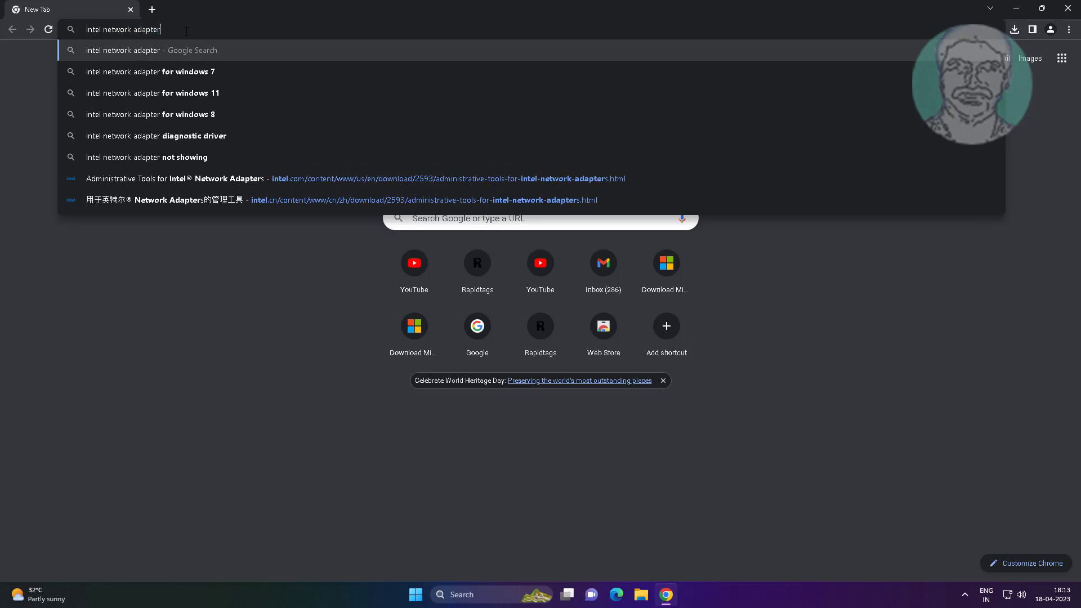
text( driver)
key(Return)
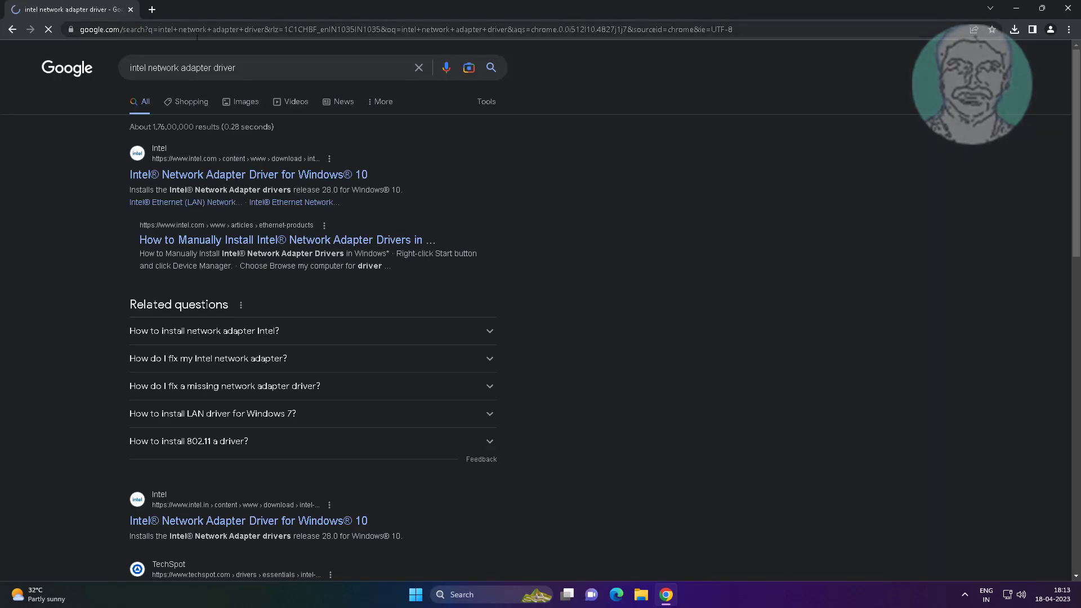
click(291, 175)
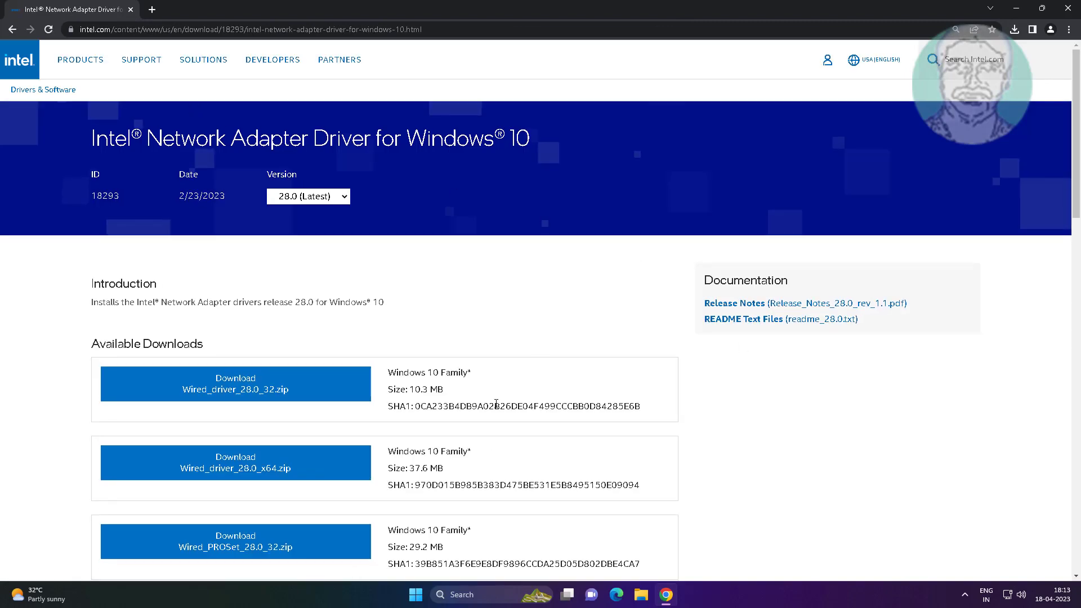
Download Wired_driver_28.0_x64.zip, accepting Intel's license terms, and show Chrome's recent downloads.
scroll(495, 404, down, 1)
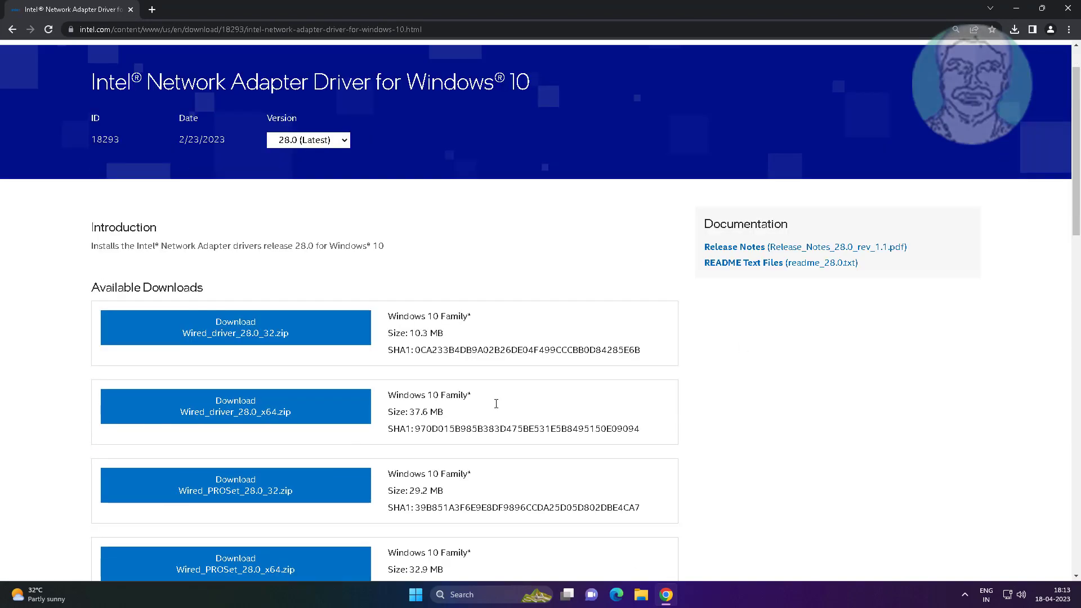
click(253, 406)
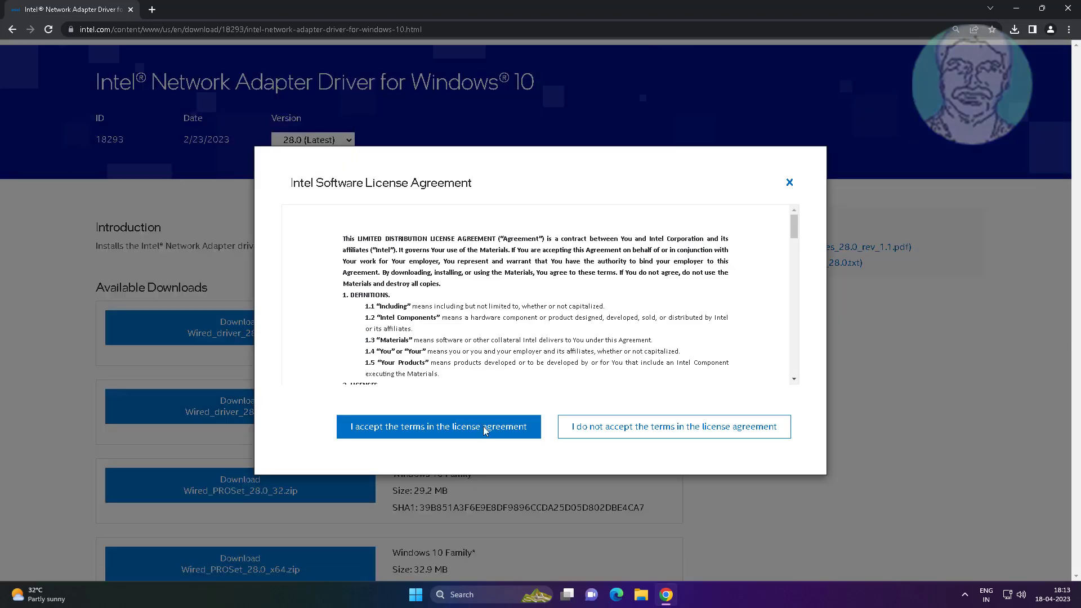
click(430, 433)
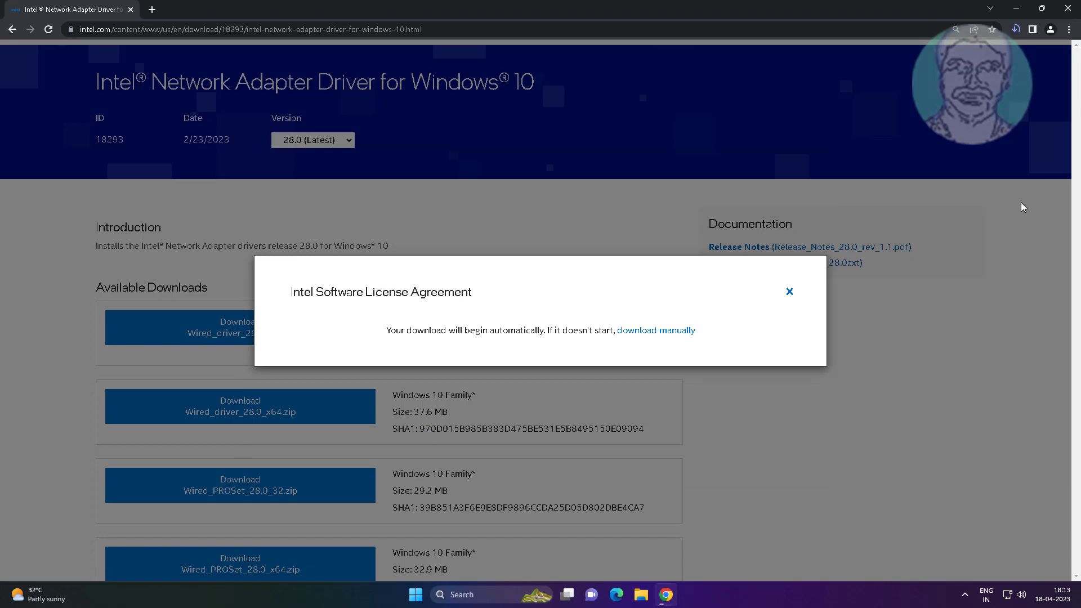
click(1015, 33)
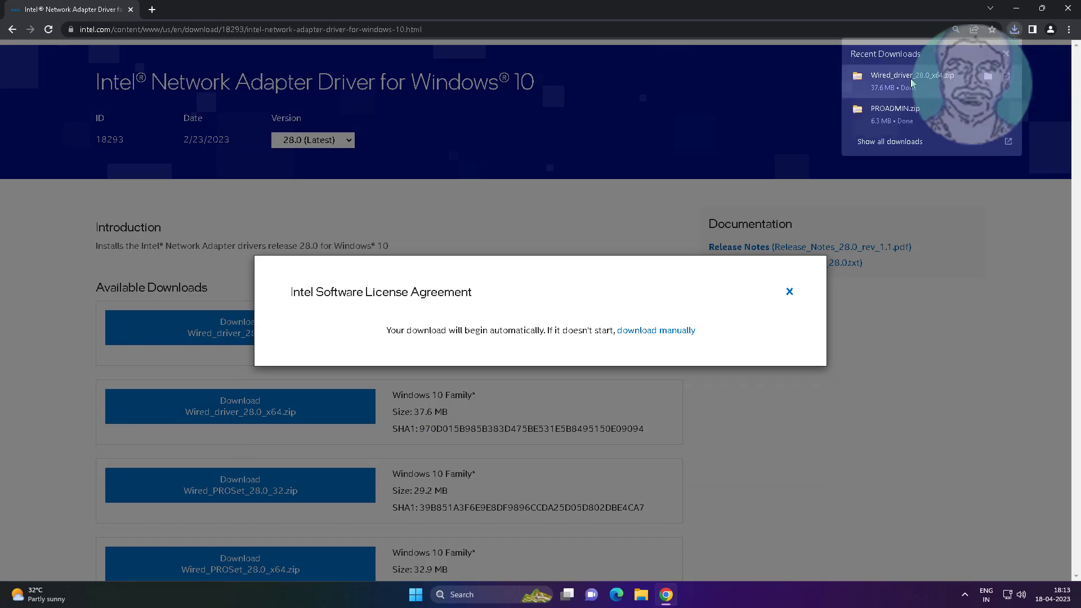
Open the downloaded zip, minimize Chrome, and run Wired_driver_28.0_x64.exe directly from the compressed folder.
click(899, 114)
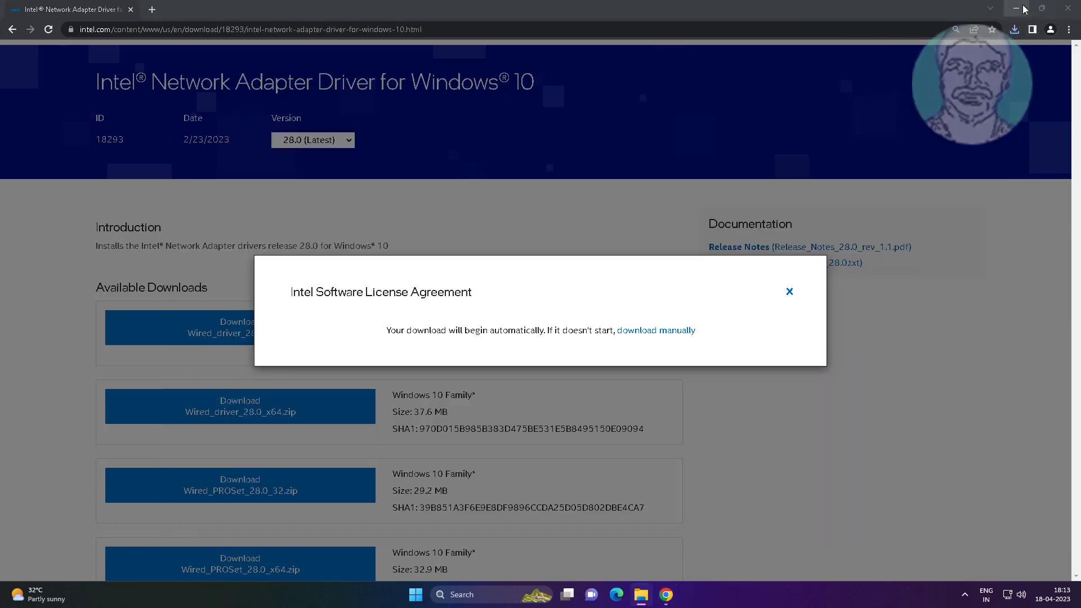
click(1016, 7)
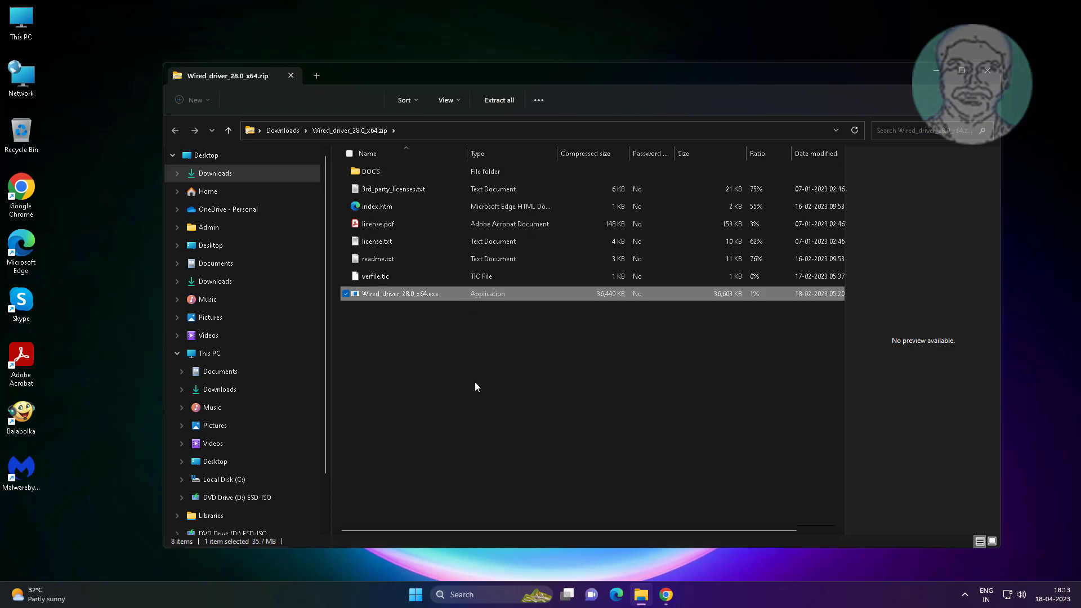
click(481, 341)
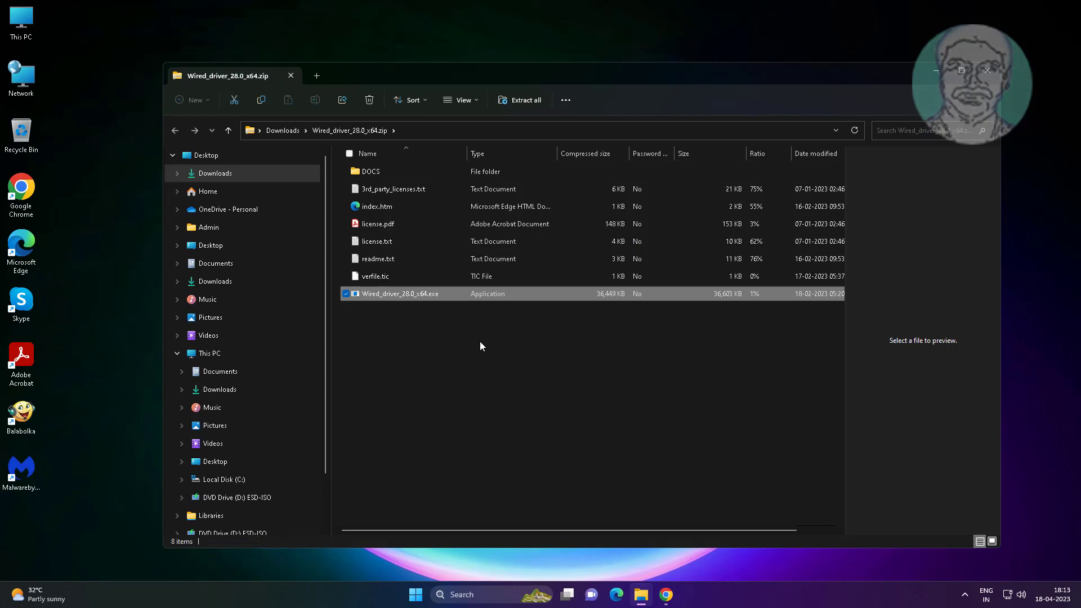
click(414, 292)
double_click(414, 292)
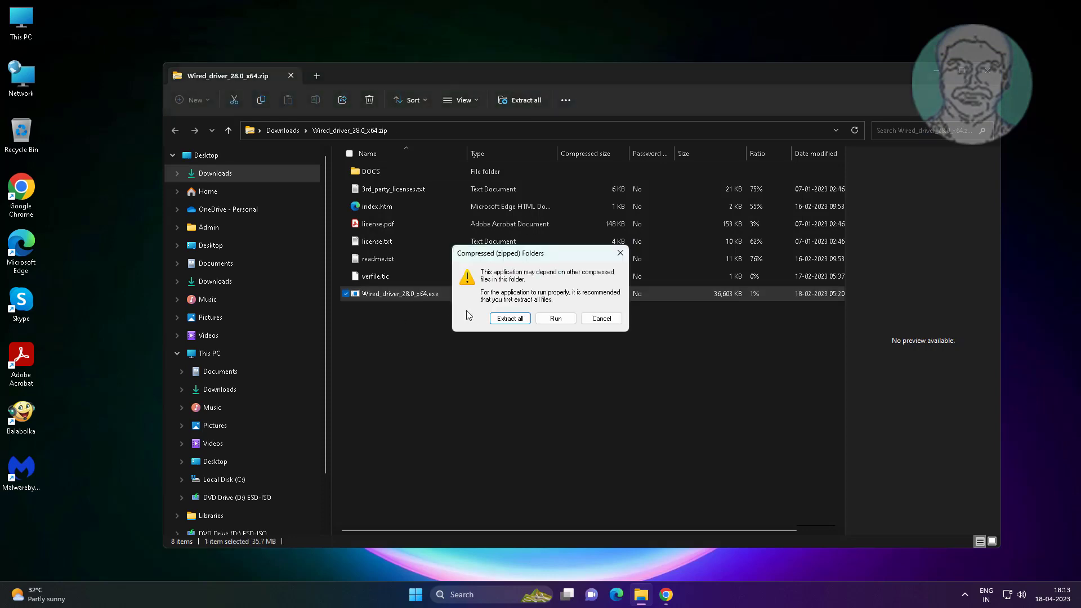
click(550, 318)
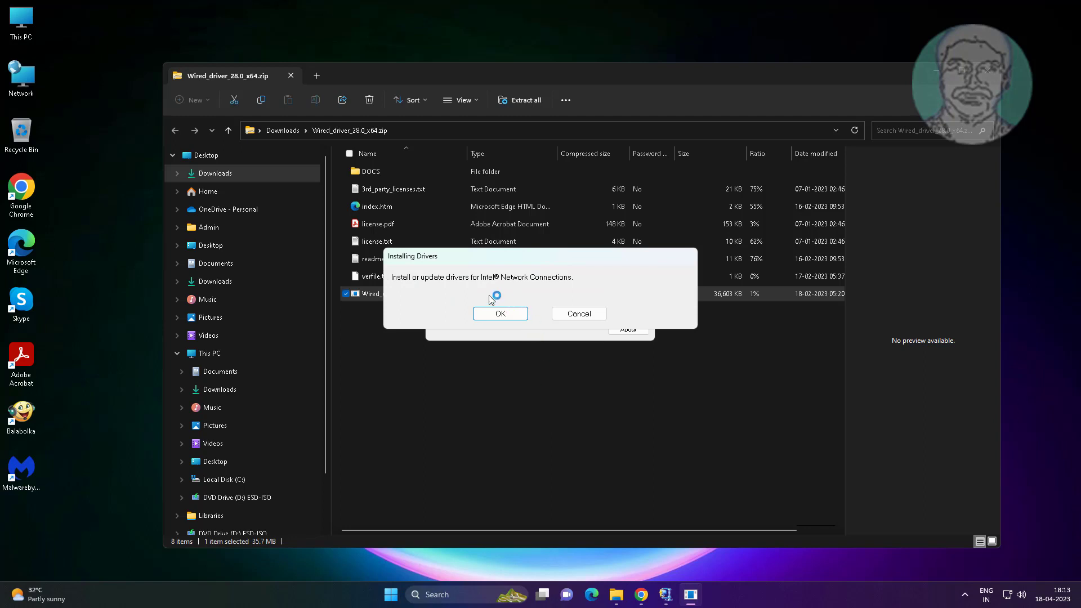
Confirm installing the Intel Network Connections drivers, minimize File Explorer, and bring WinZip Self-Extractor forward.
click(511, 319)
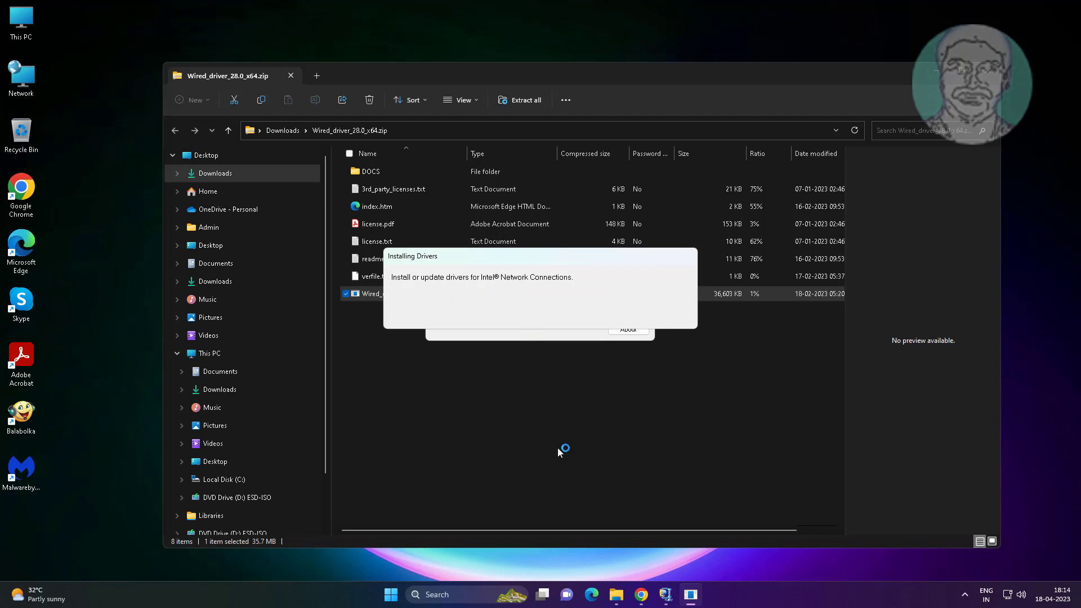
click(937, 67)
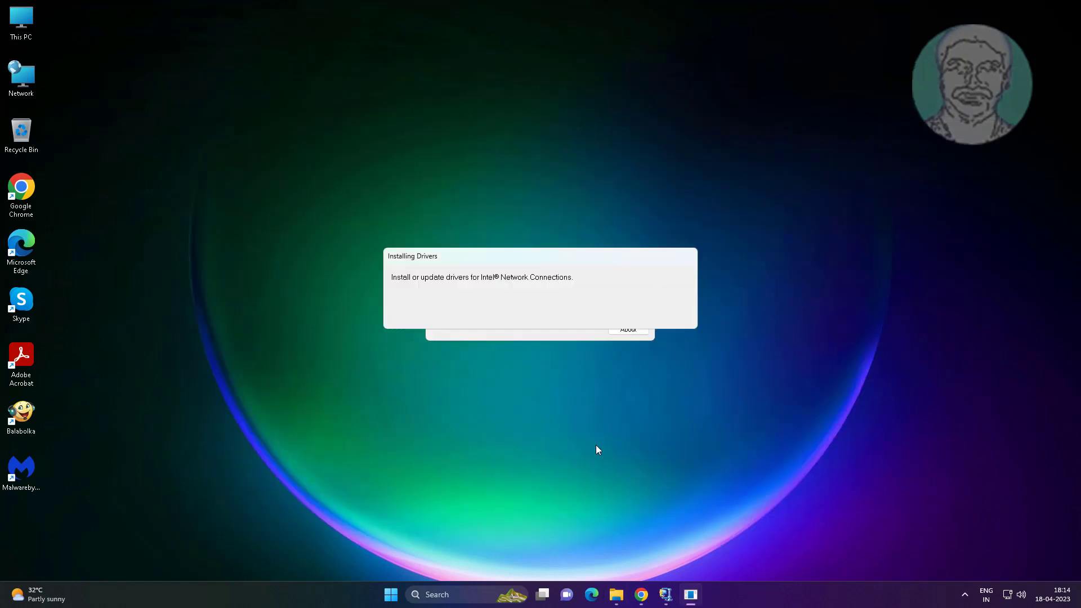
click(568, 335)
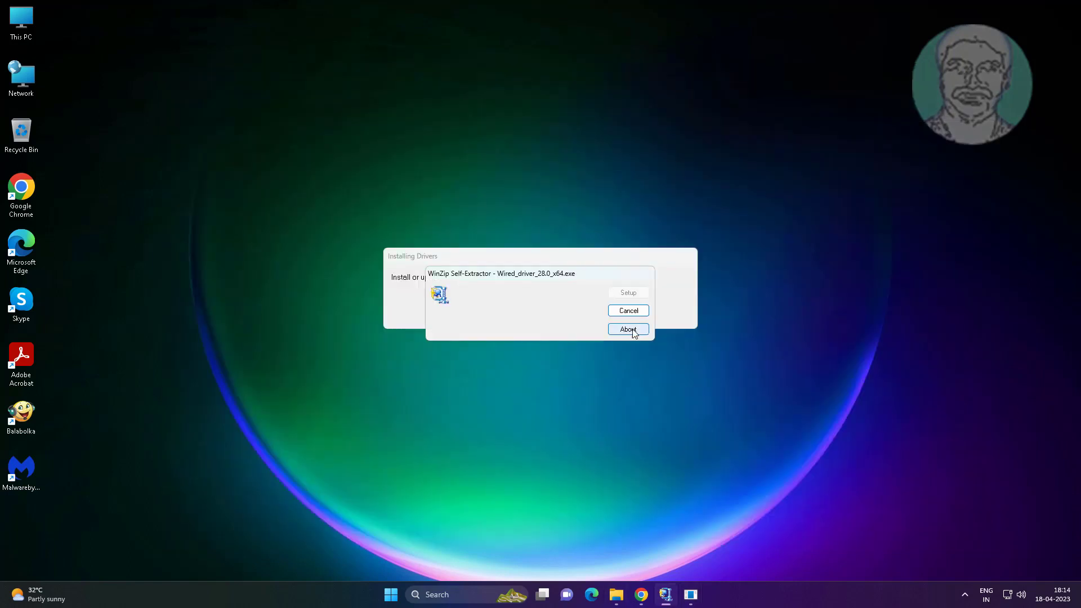